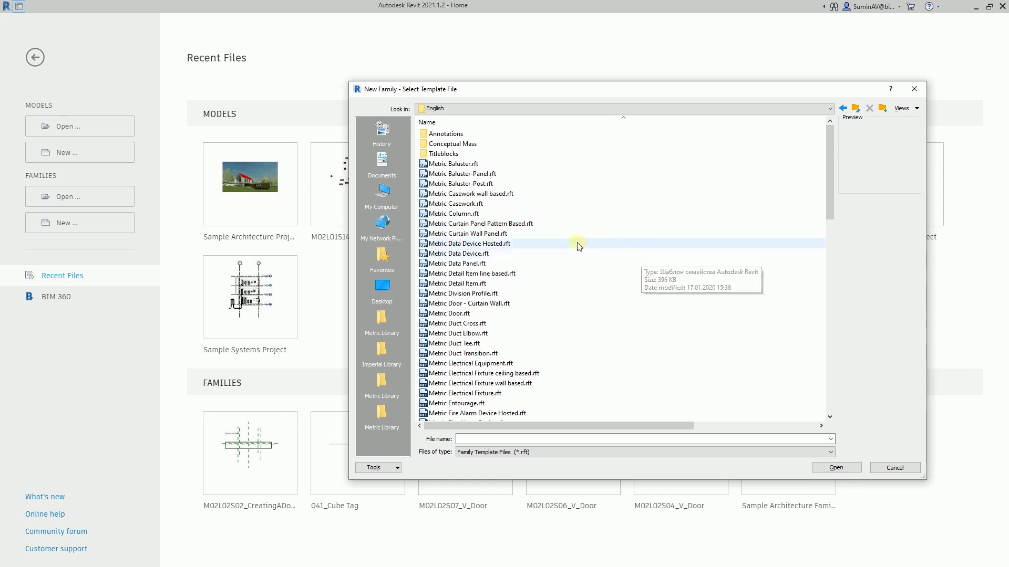
Compare the previews of the Metric Door template and the hosted, line based, pattern based, two level based and adaptive Metric Generic Model templates
click(473, 314)
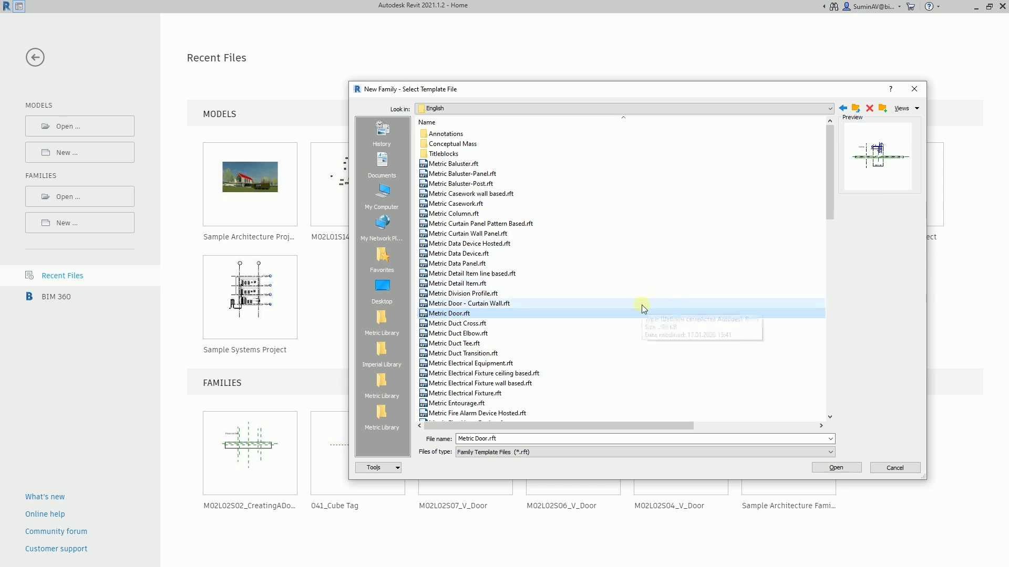
scroll(620, 313, down, 7)
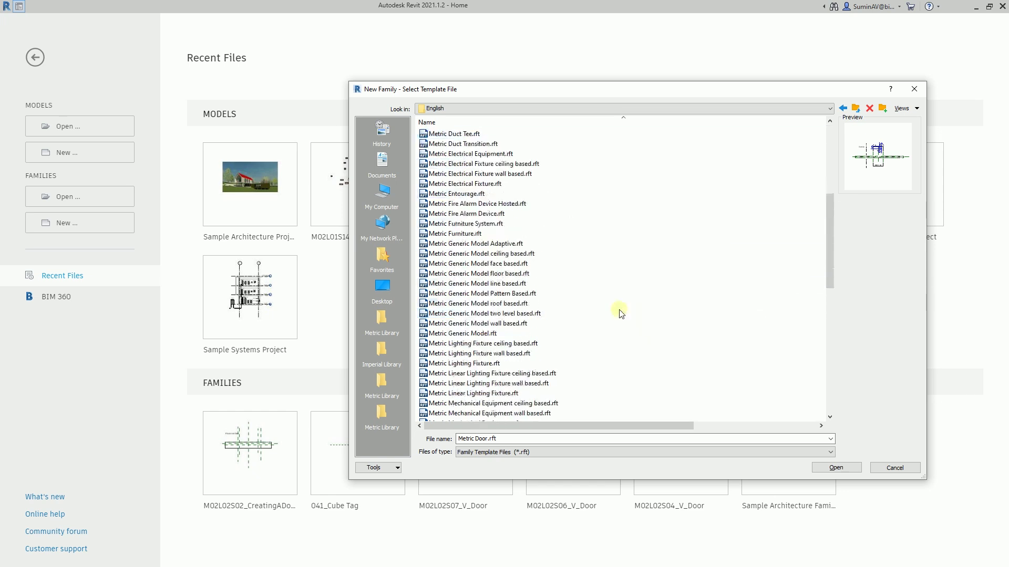
click(512, 324)
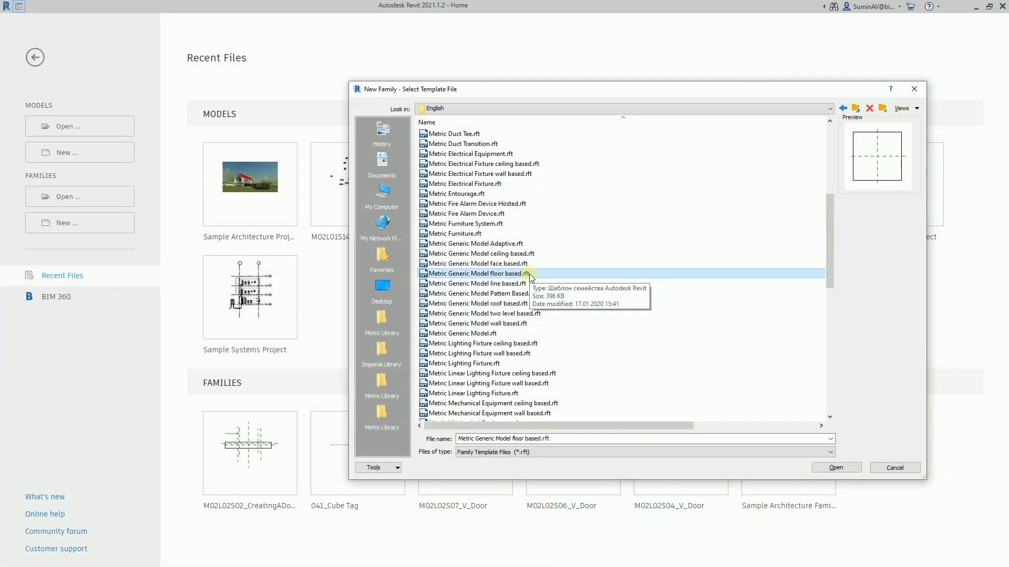
click(508, 264)
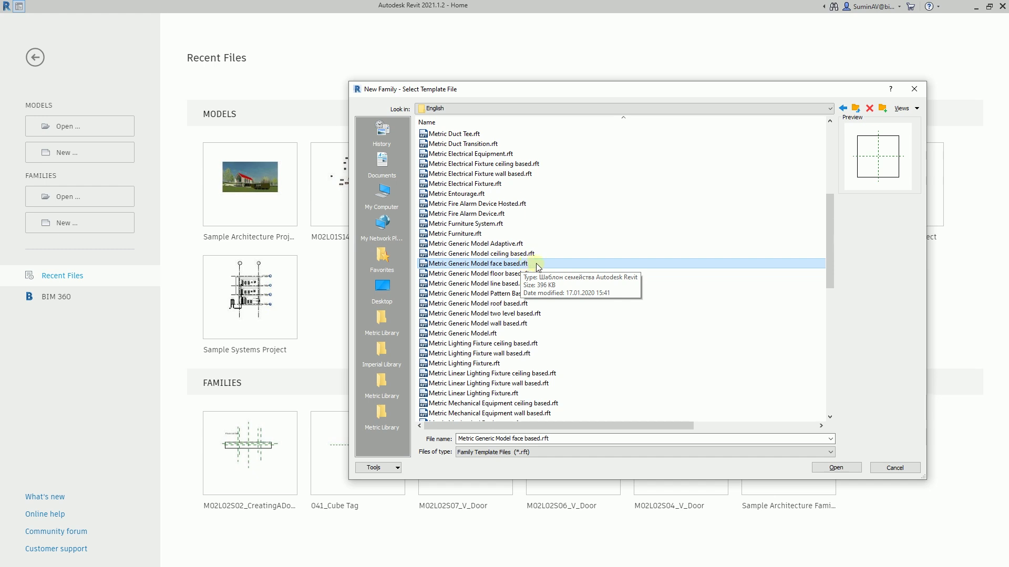
click(523, 314)
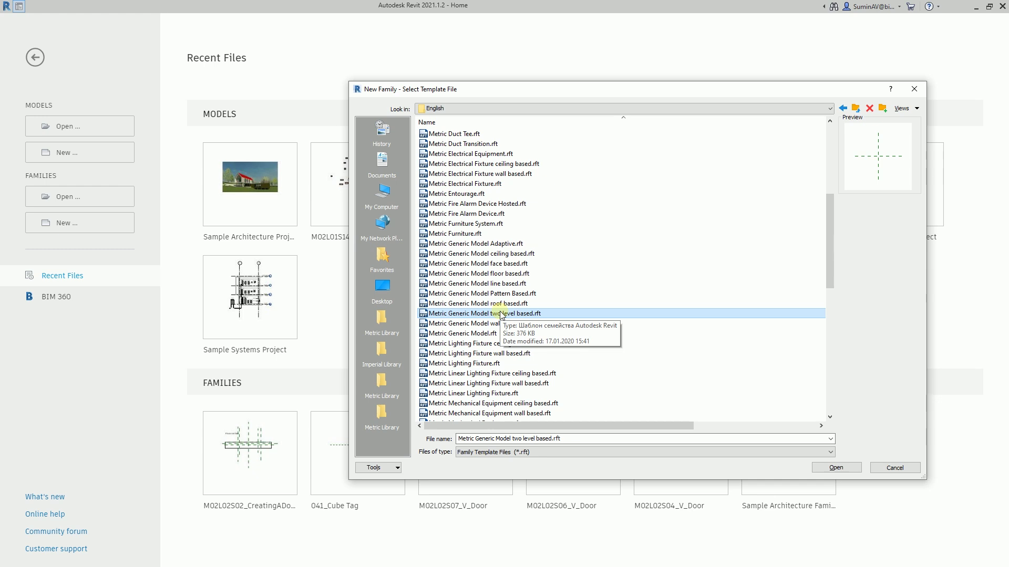
click(499, 304)
click(502, 294)
click(503, 283)
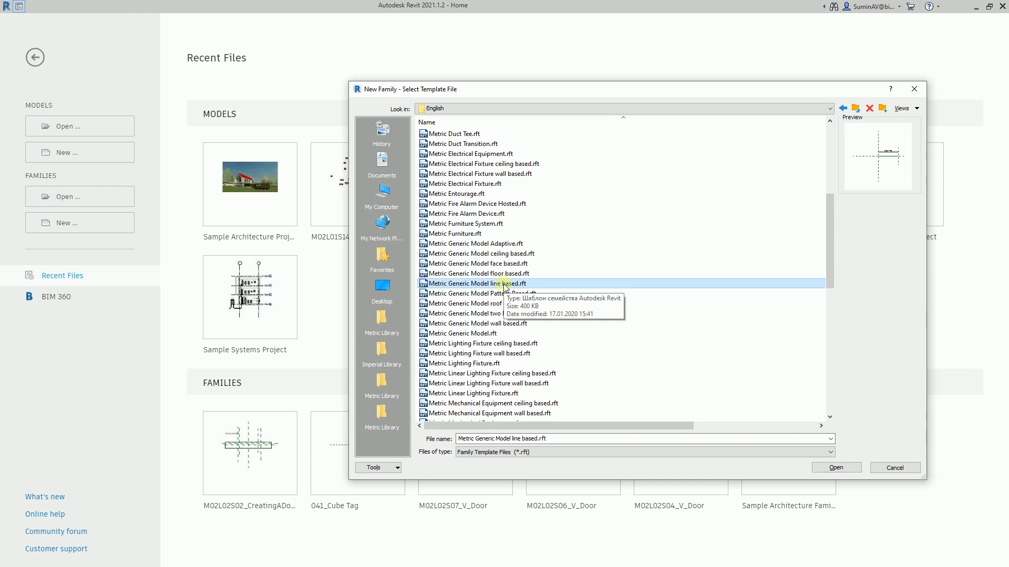
click(497, 244)
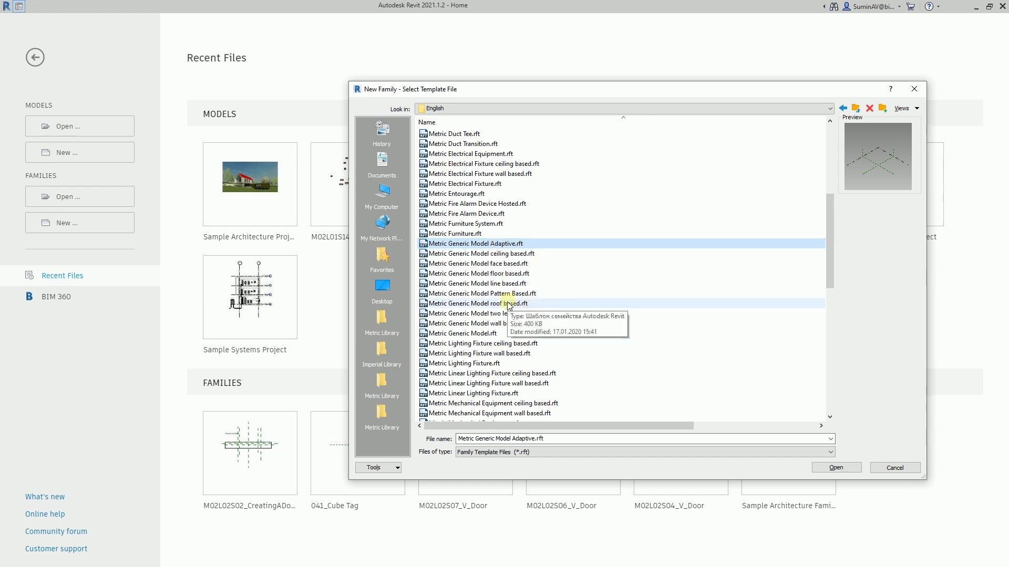
Create a new family from the Metric Generic Model wall based.rft template
click(523, 324)
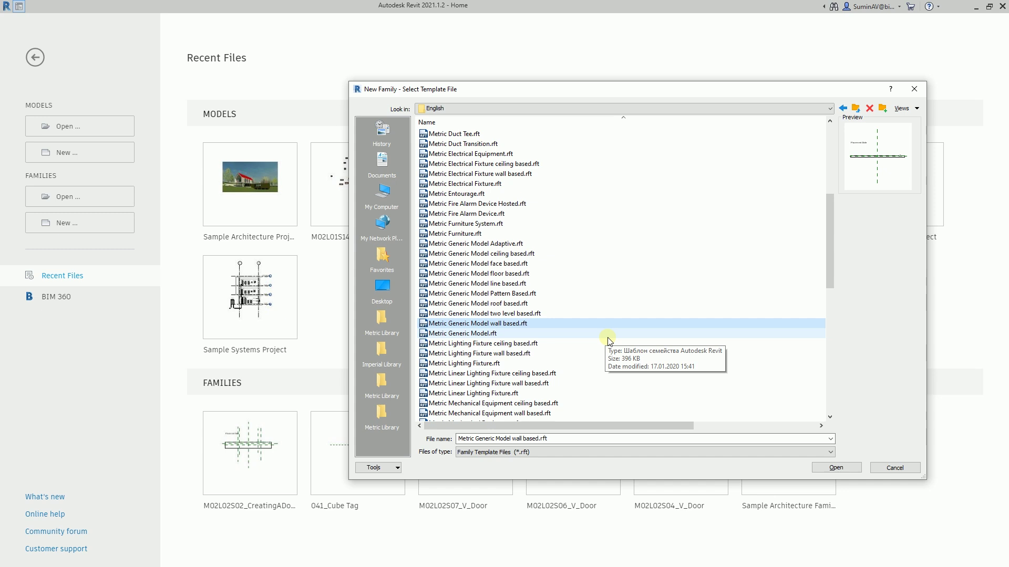
click(830, 467)
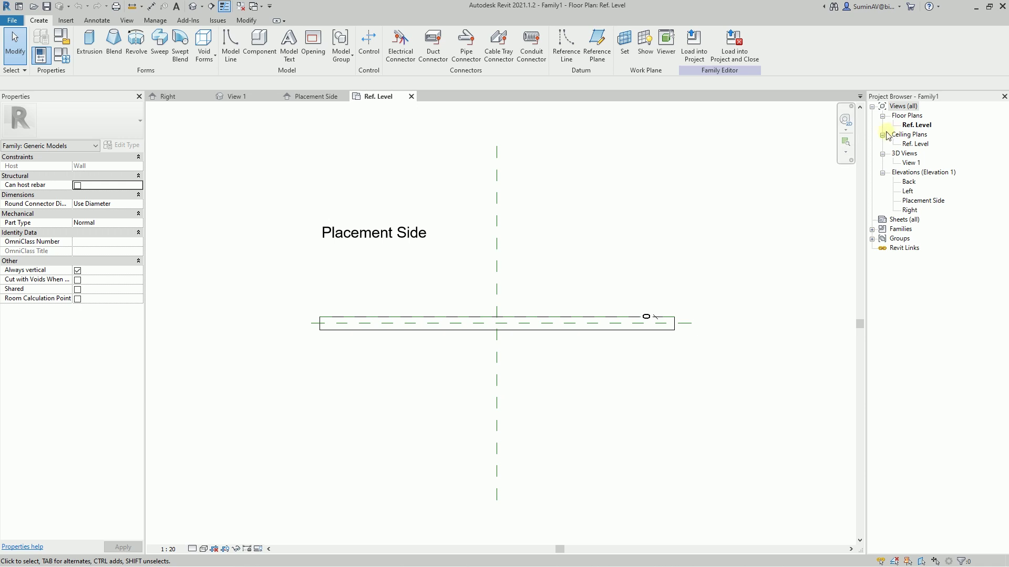
Set the thickness of the host wall type's Structure [1] layer to 550 mm
click(604, 321)
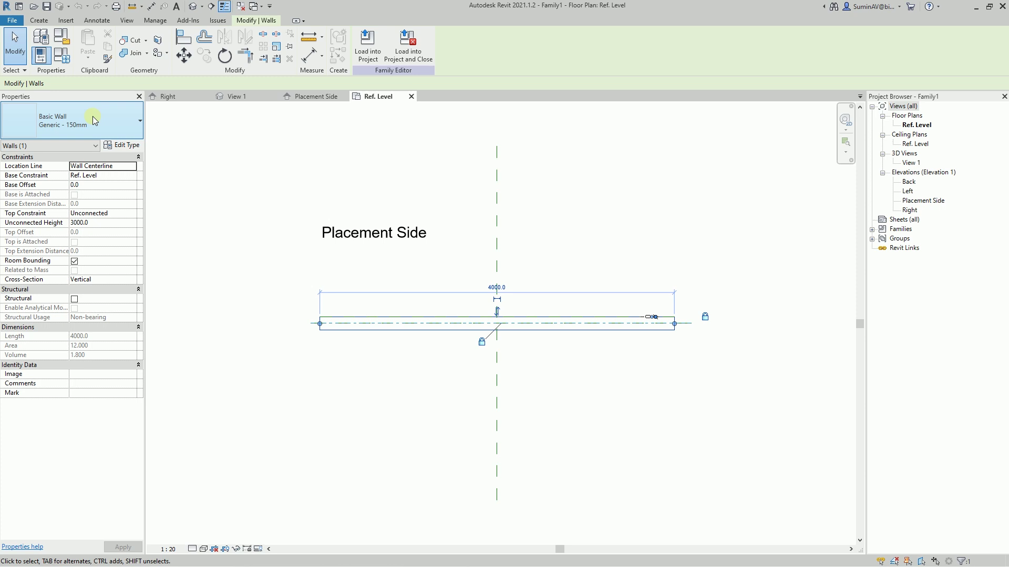
click(123, 146)
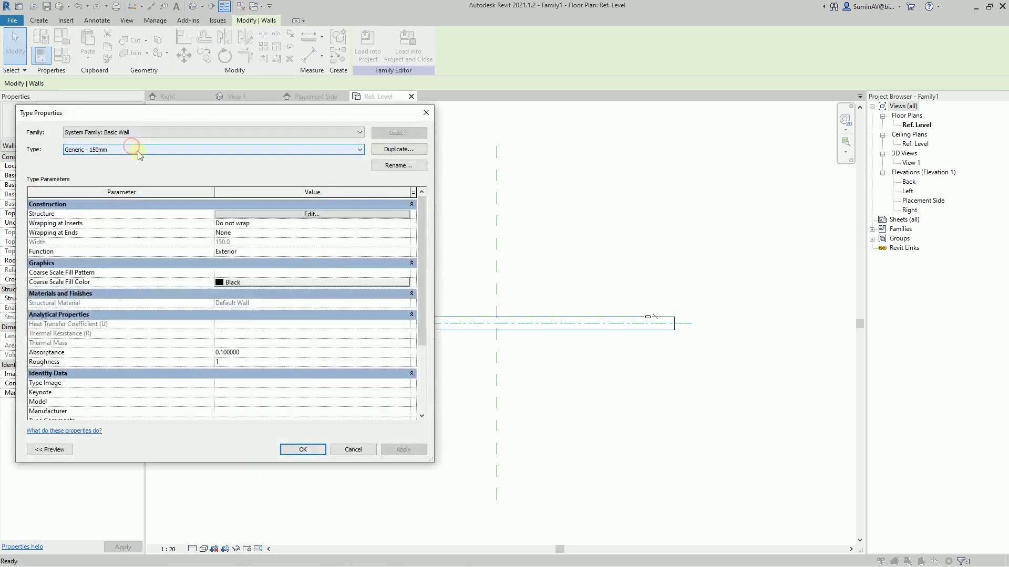
drag(230, 113, 571, 115)
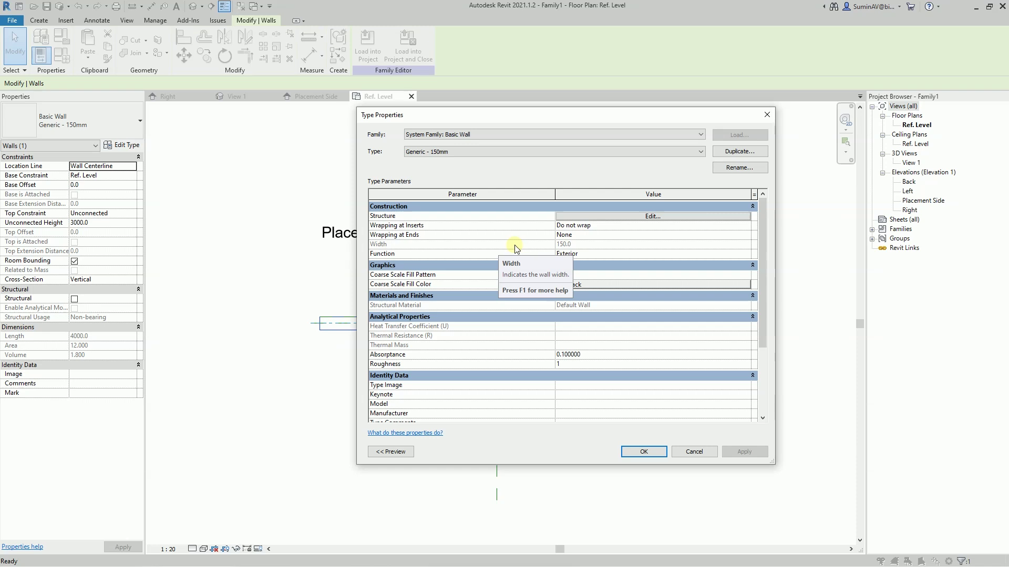
click(616, 216)
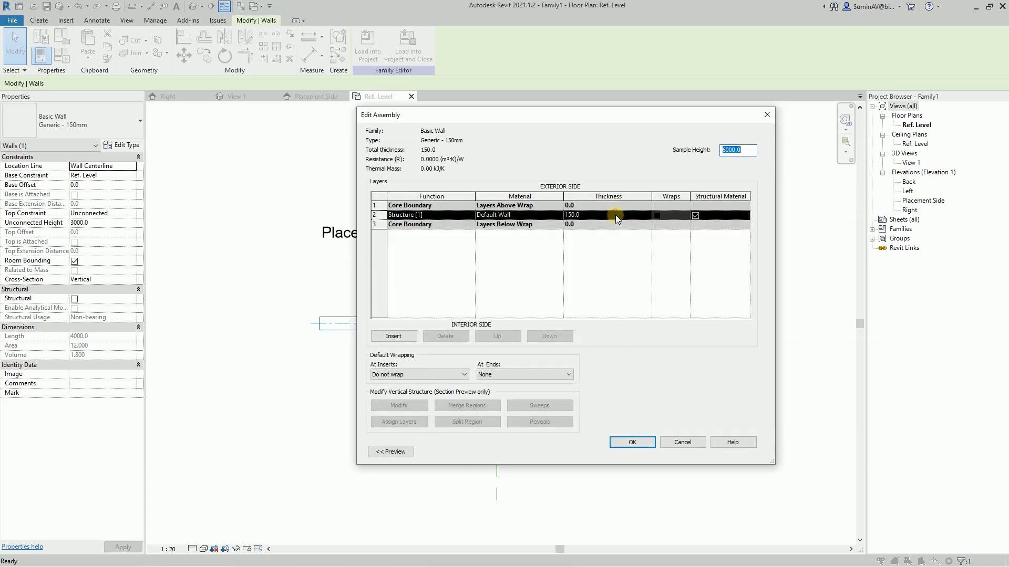
click(598, 214)
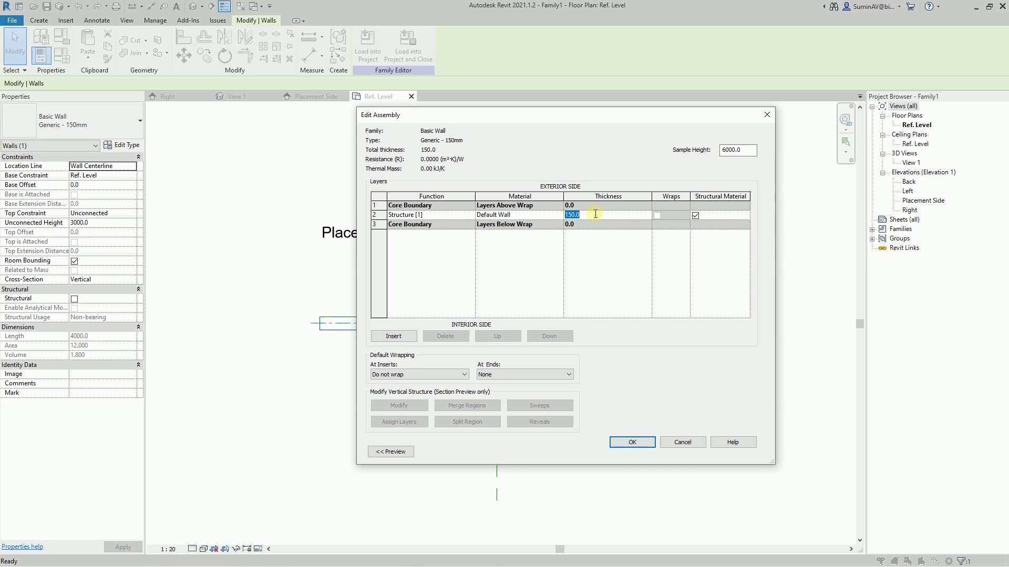
text(550)
click(631, 439)
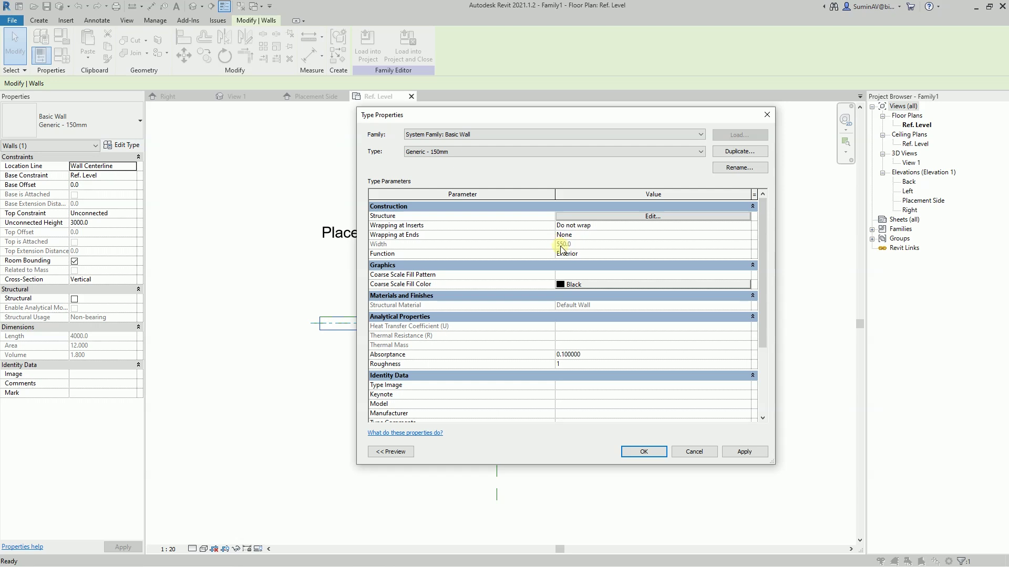
Rename the host wall type to Generic - 550mm and apply the type changes
click(731, 167)
click(465, 334)
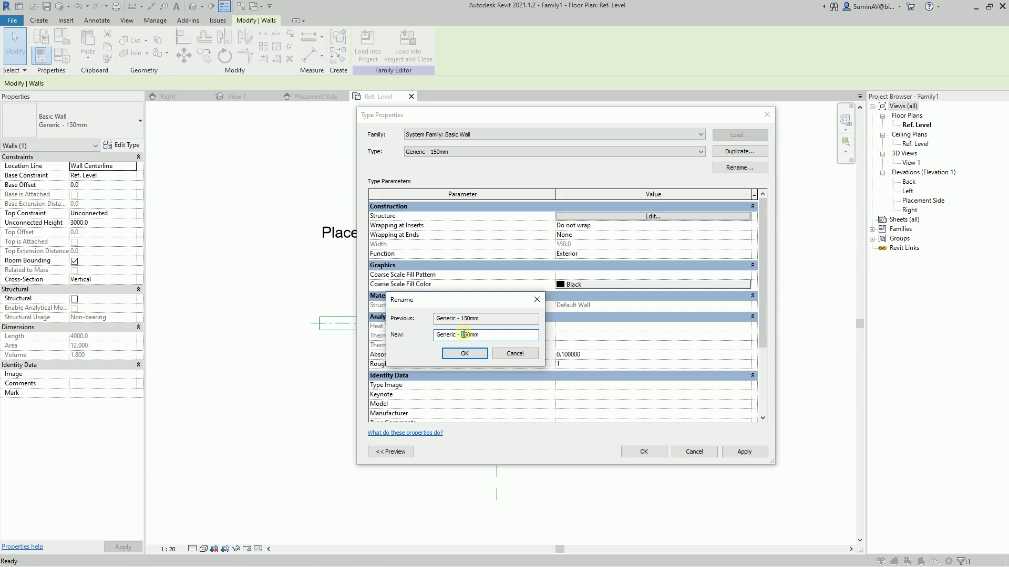
click(644, 451)
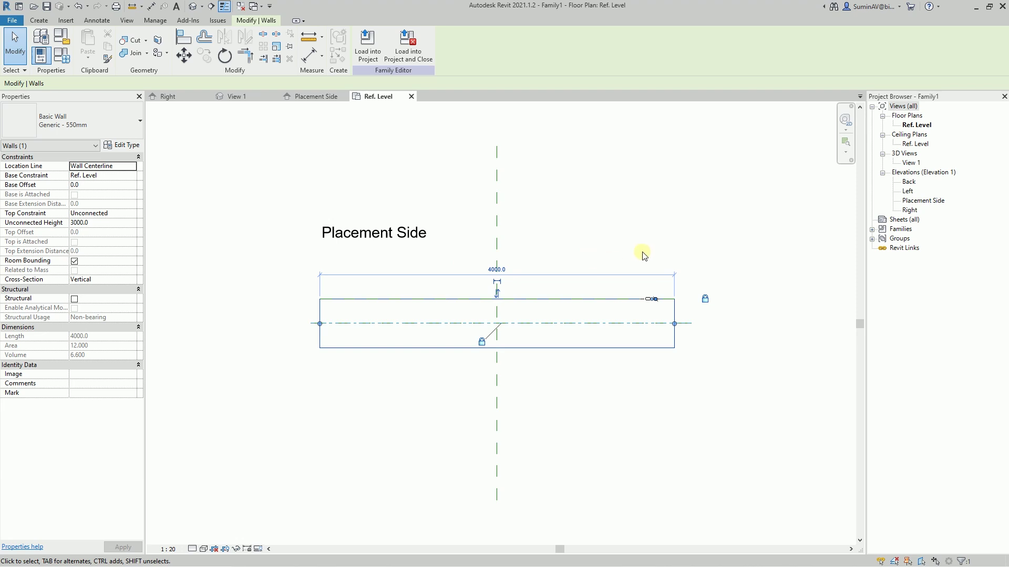
Inspect the host wall in the Left and Right elevations and close both views
double_click(908, 191)
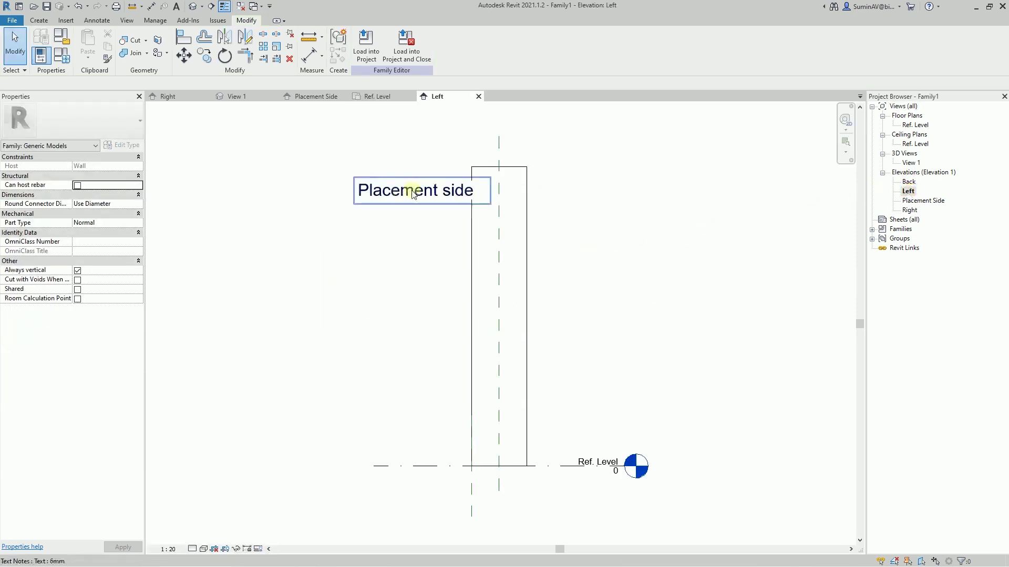
double_click(908, 210)
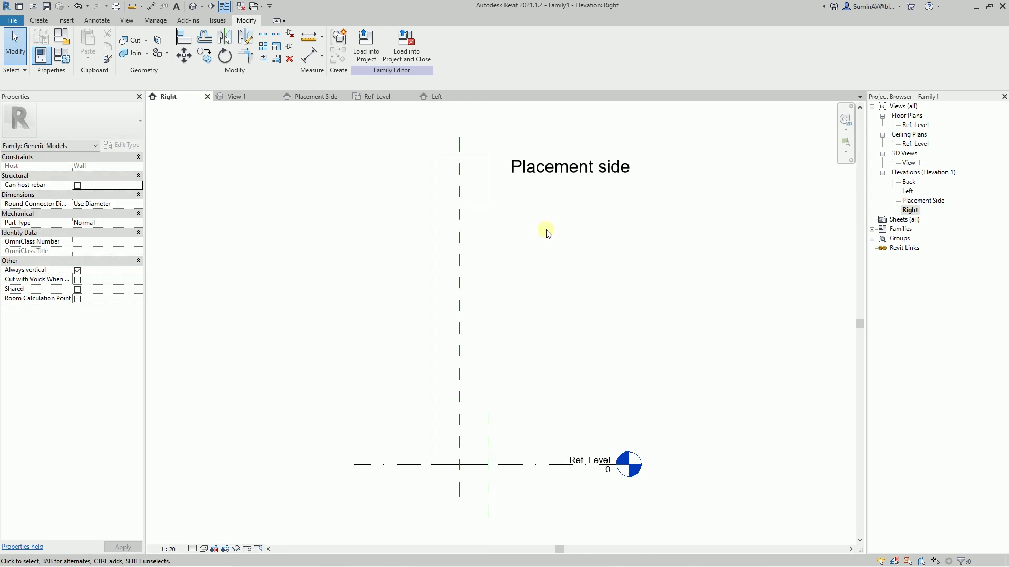
click(207, 97)
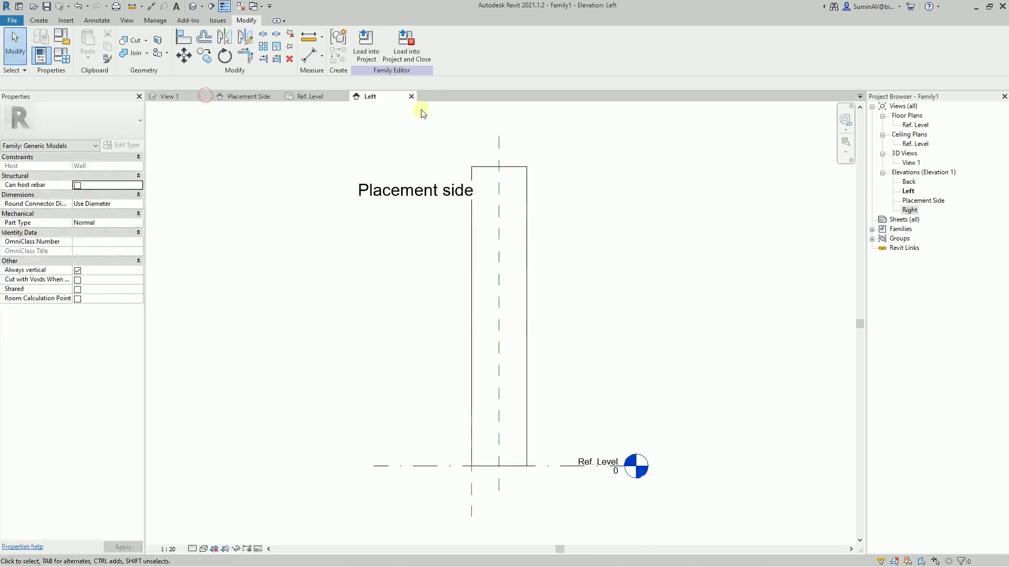
click(411, 96)
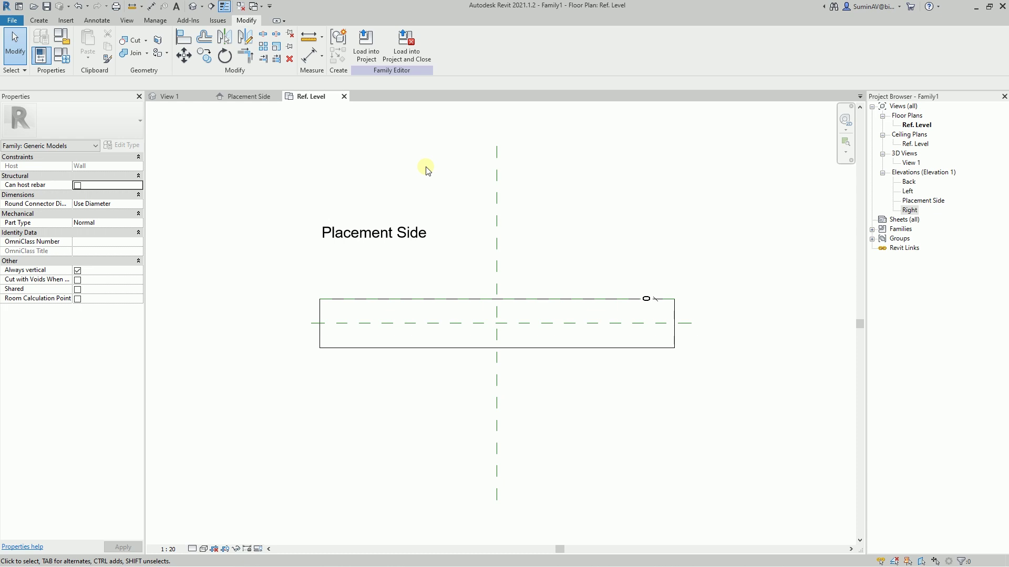
Check the Placement Side elevation and close it together with the 3D view, leaving only the Ref. Level floor plan open
click(241, 97)
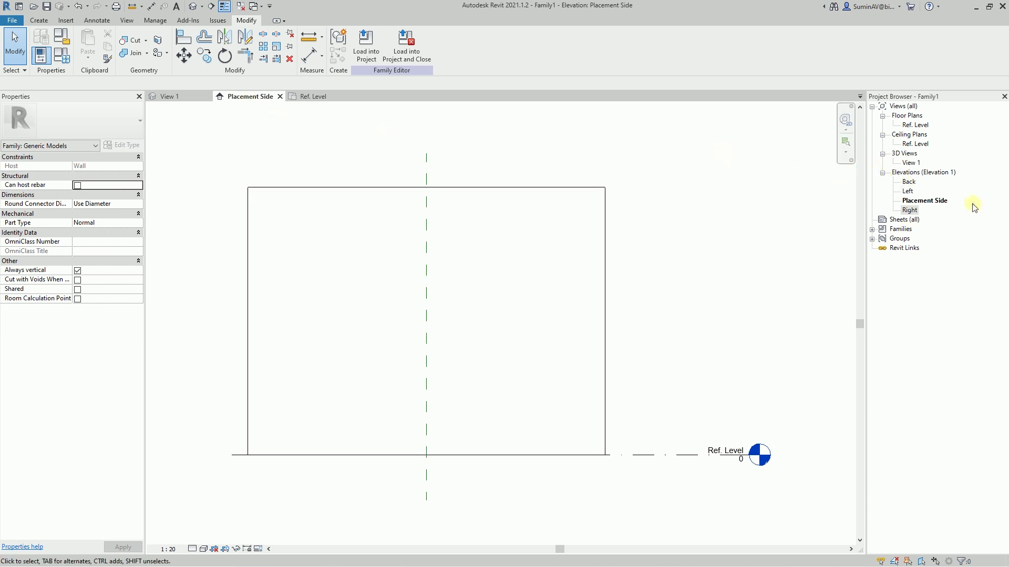
right_click(913, 183)
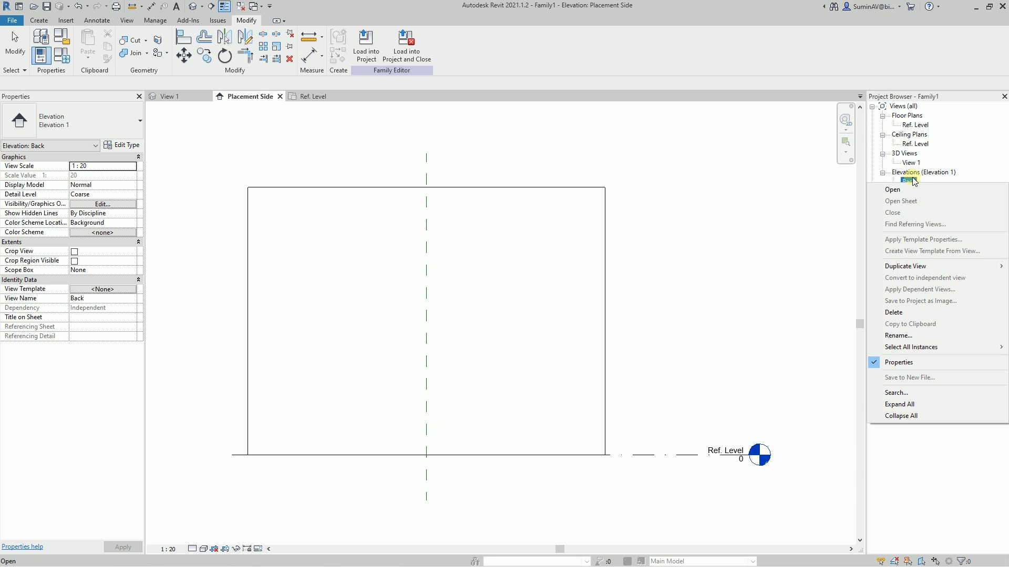
click(769, 292)
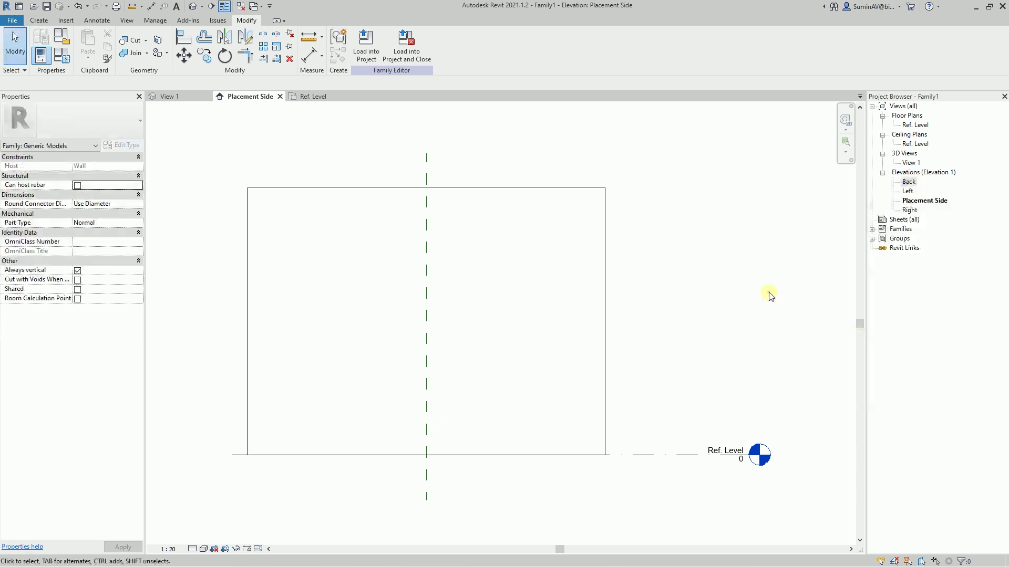
click(280, 96)
click(207, 97)
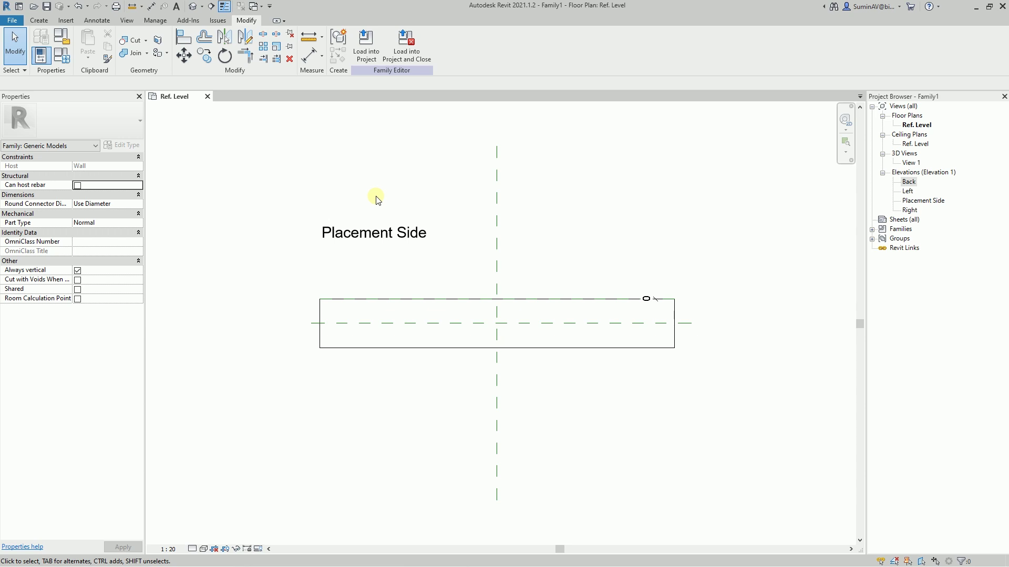
Draw two vertical reference planes across the wall, about 1019 mm left and about 1098 mm right of the centre plane
click(38, 21)
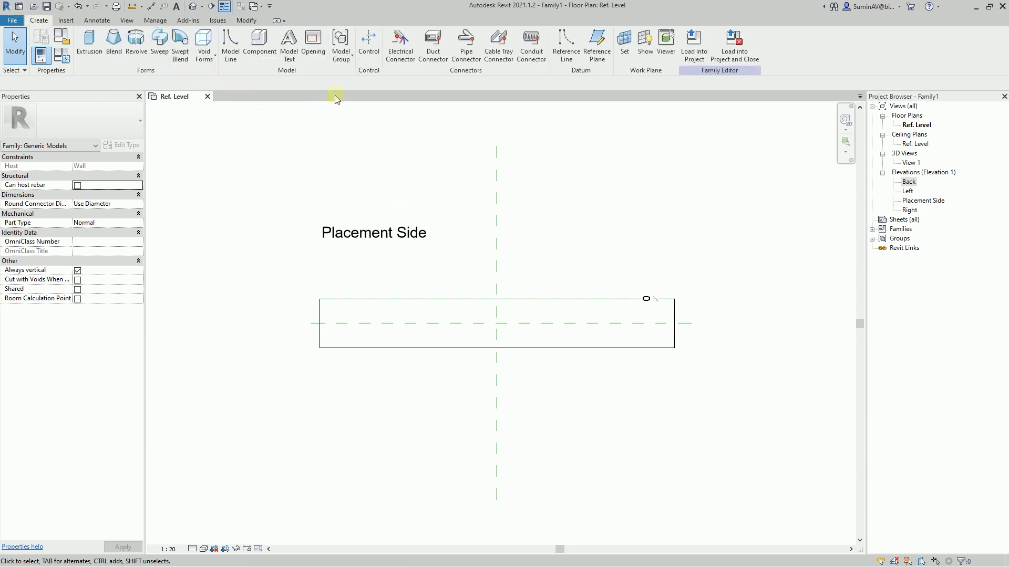
click(597, 45)
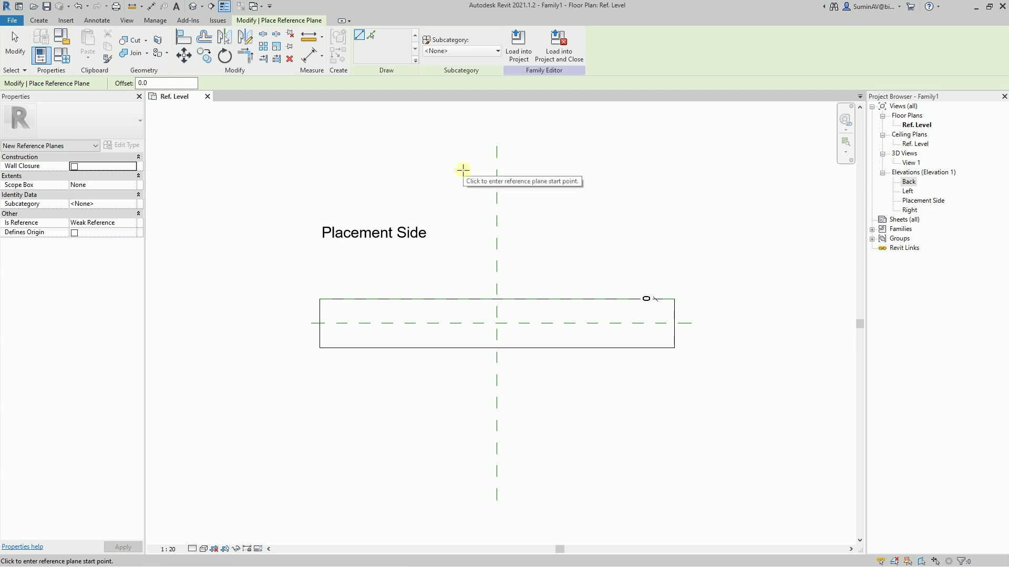
click(406, 177)
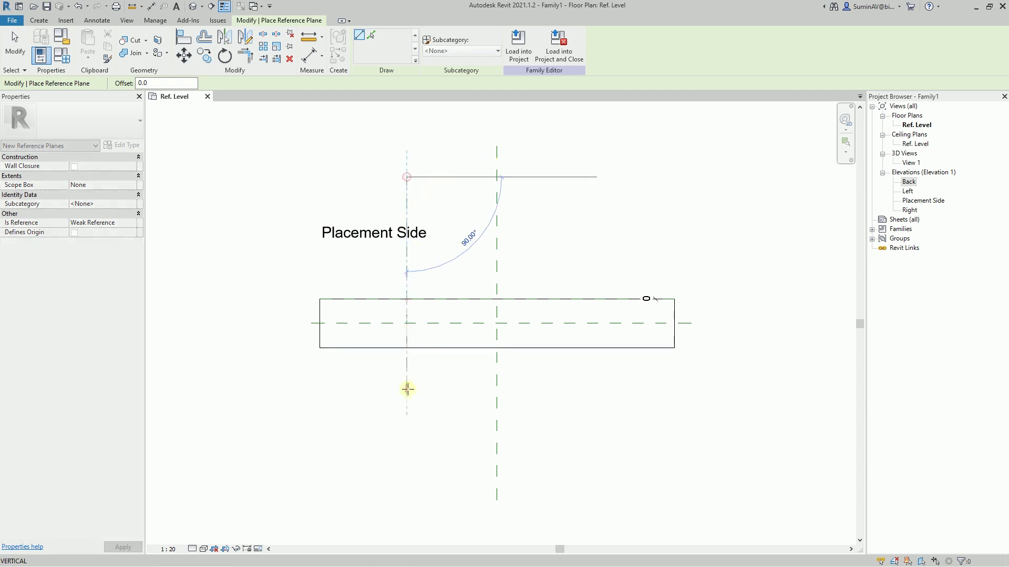
click(407, 400)
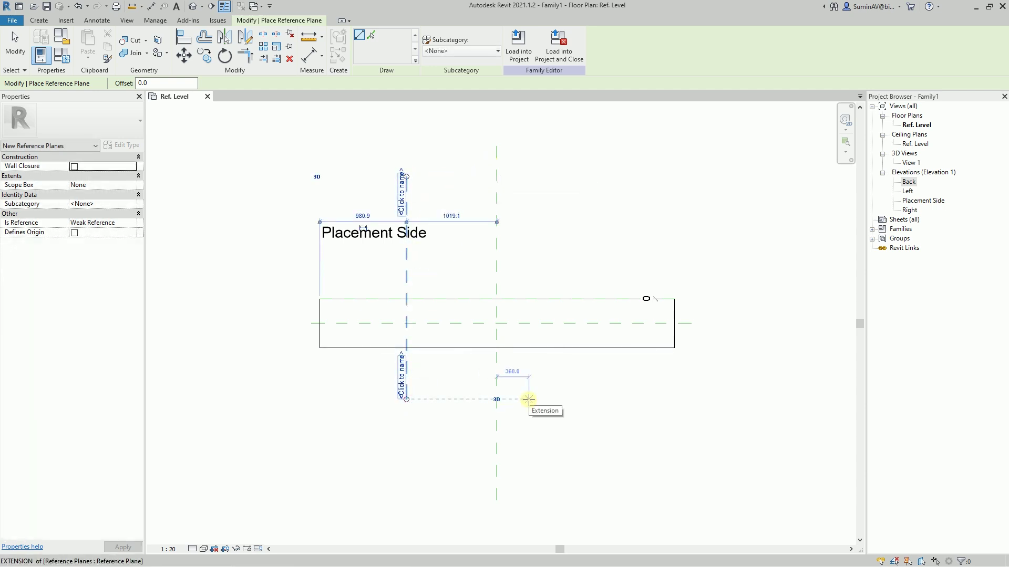
click(594, 195)
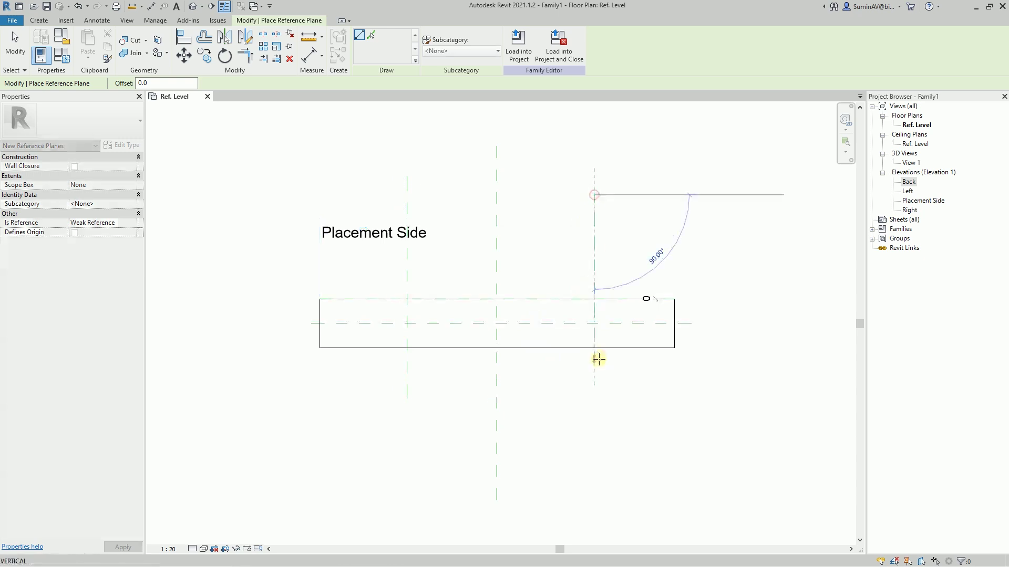
click(599, 384)
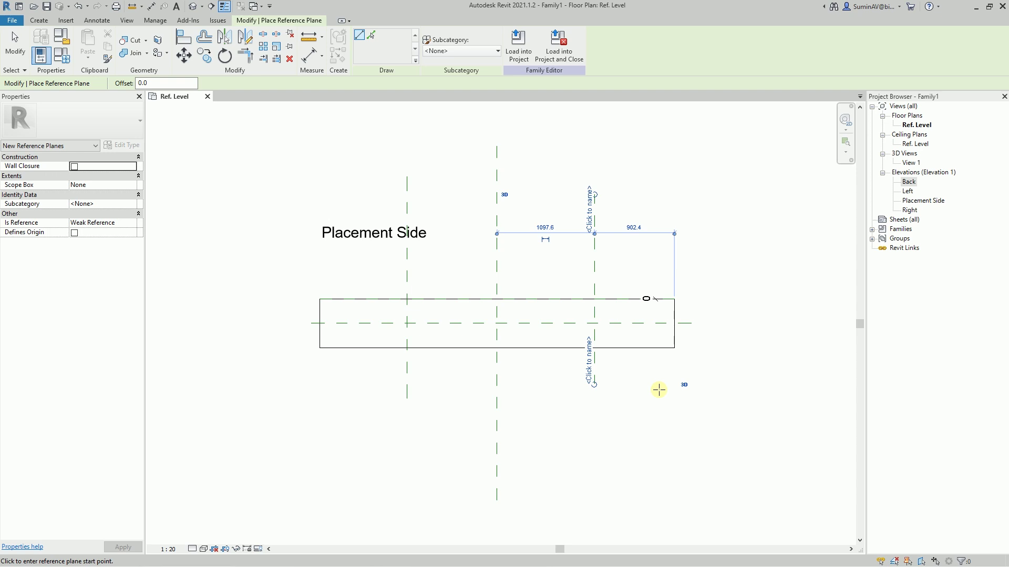
Draw a horizontal reference plane about 112 mm above the wall centreline and two vertical ones about 841 mm left and 861 mm right of centre
click(294, 314)
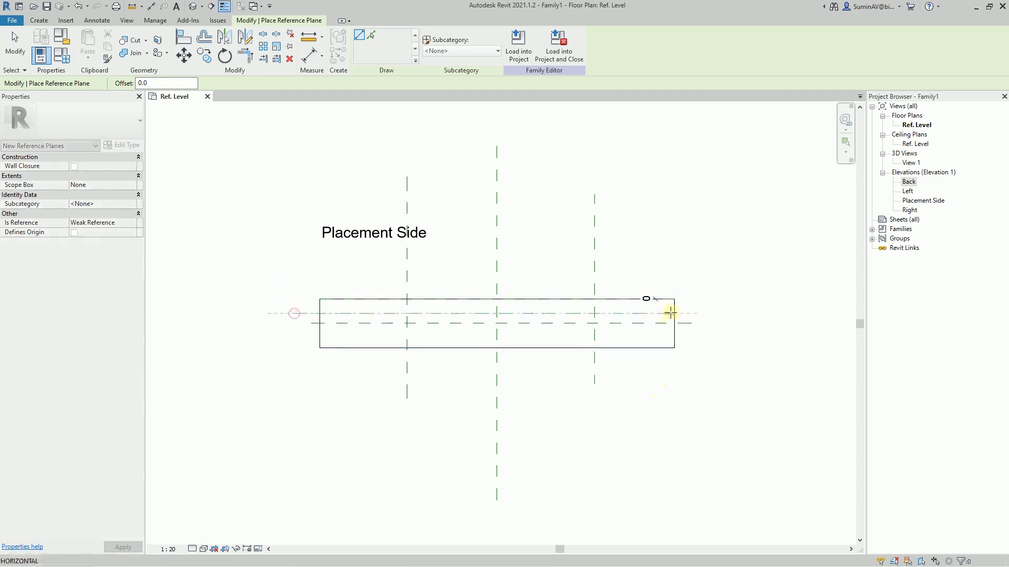
click(704, 313)
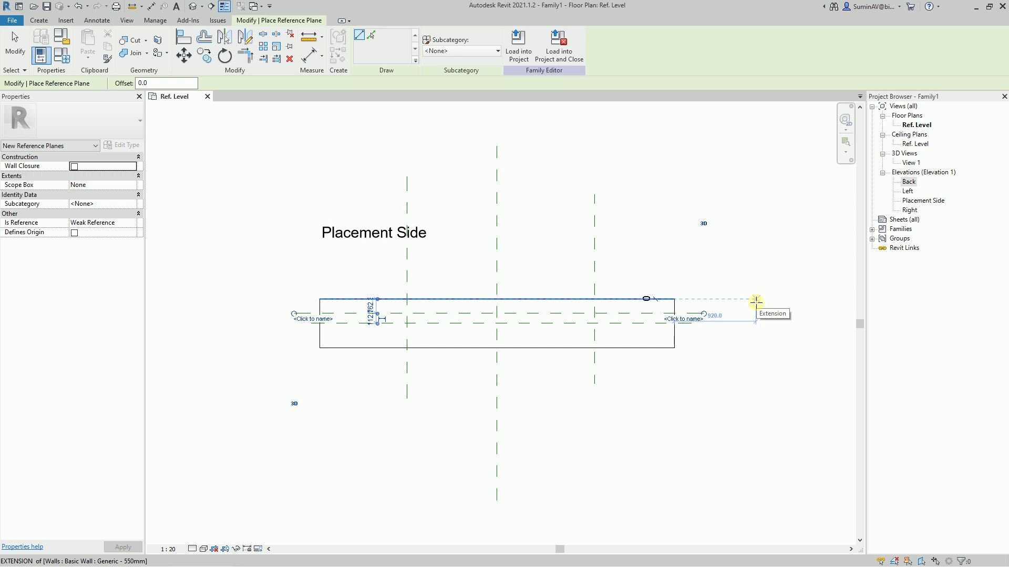
click(422, 253)
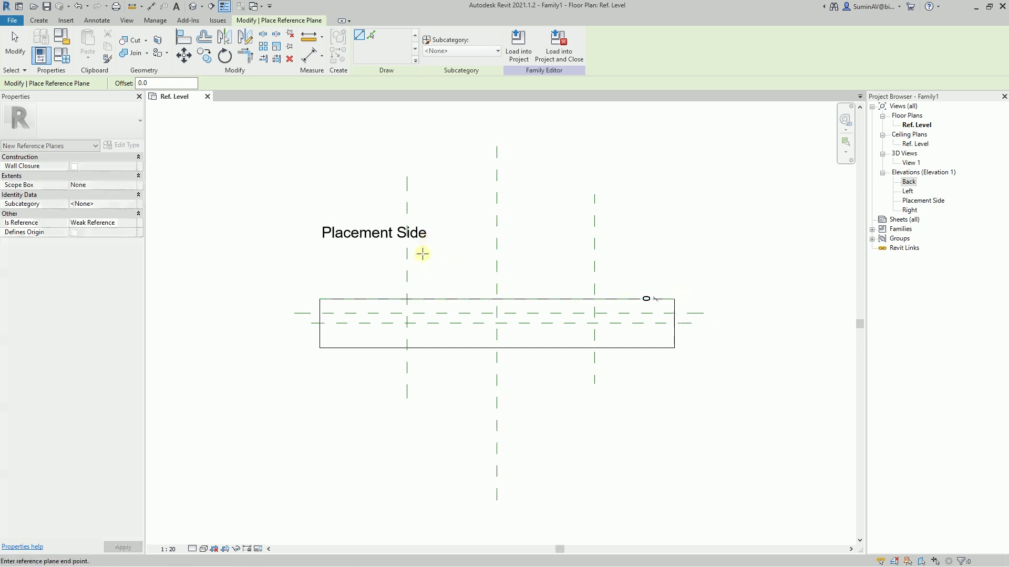
click(423, 386)
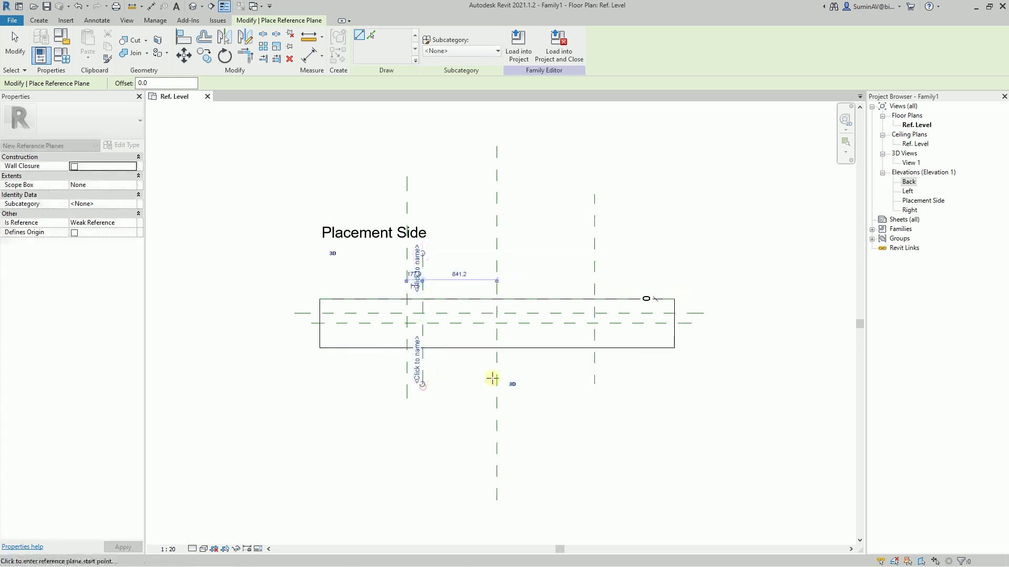
click(573, 266)
click(573, 384)
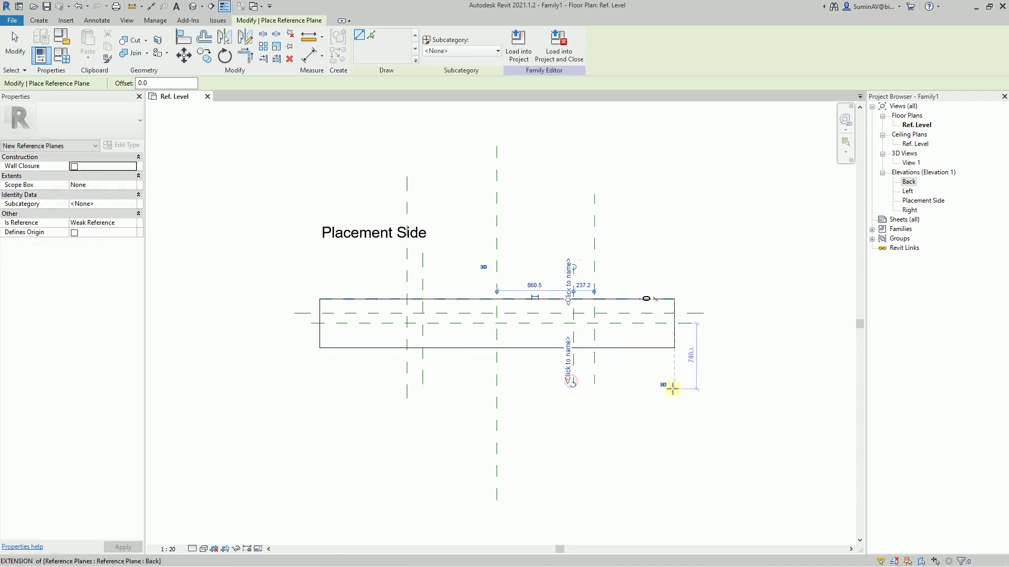